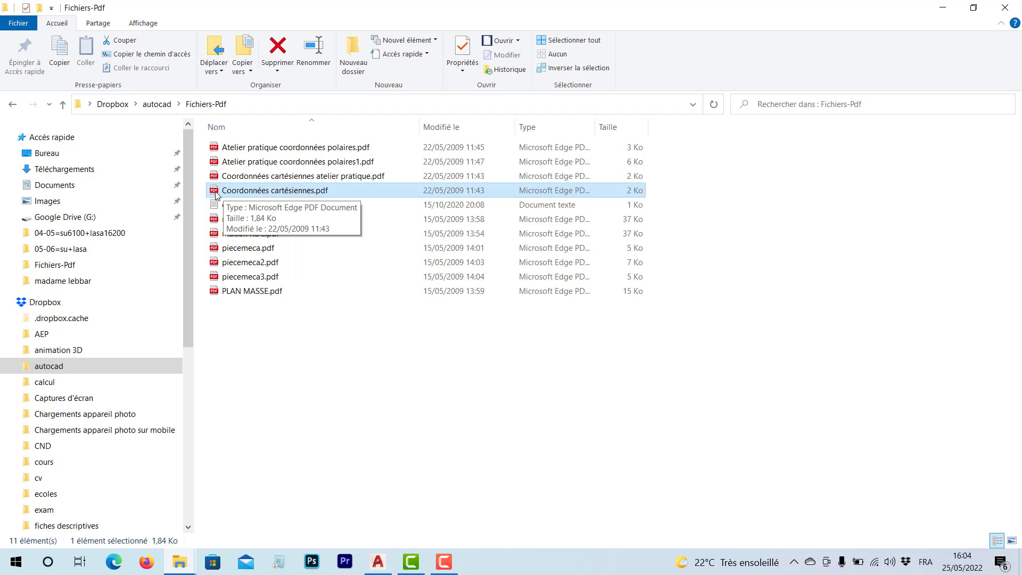
Attach page 1 of Coordonnées cartésiennes.pdf to the AutoCAD drawing Dessin1 in empty space, with scale factor 1 and rotation 0.
mouse_move(216, 194)
mouse_down()
mouse_move(326, 359)
mouse_move(434, 570)
mouse_move(380, 569)
mouse_move(461, 347)
mouse_up()
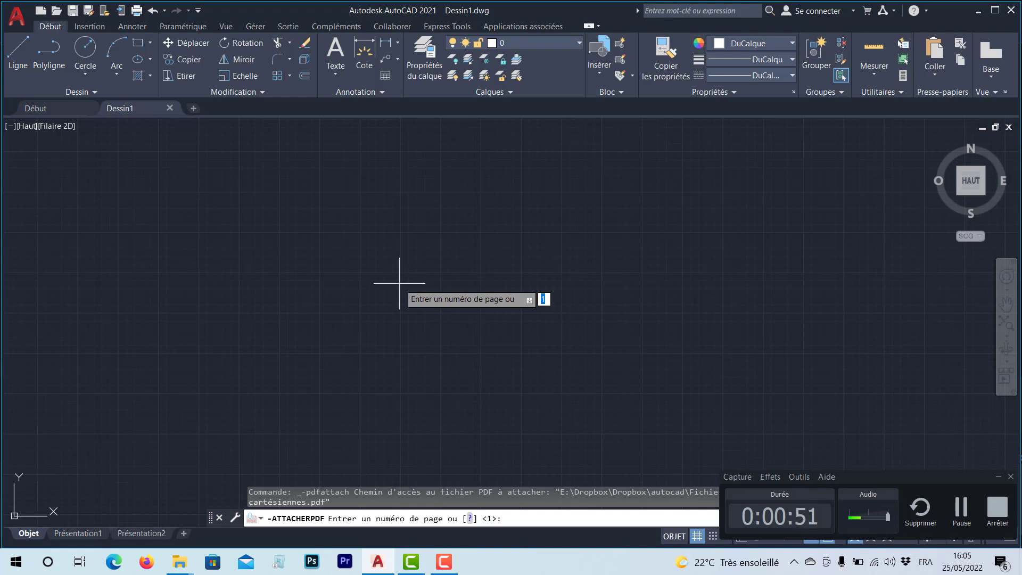
text(1)
key(Return)
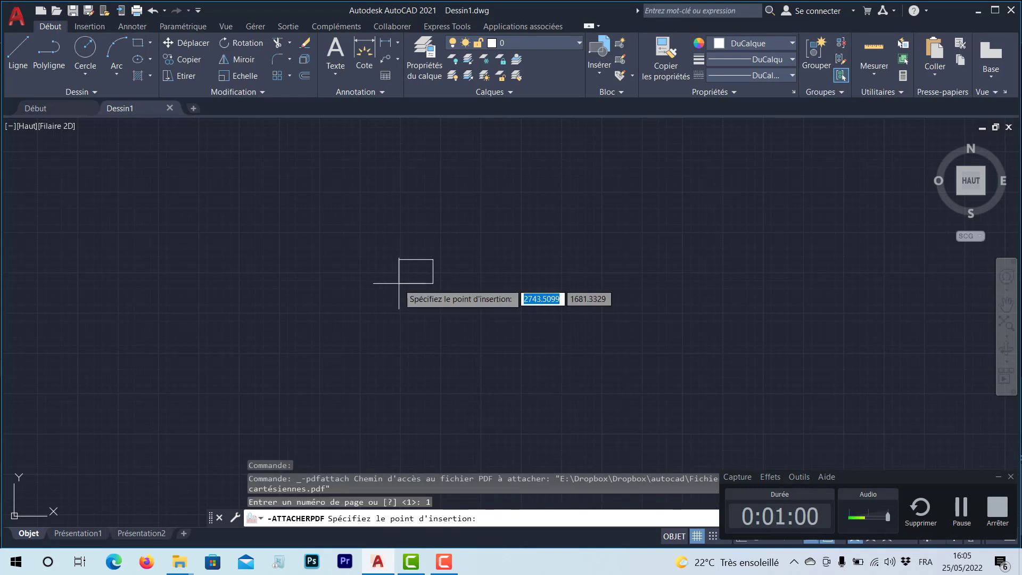
click(355, 319)
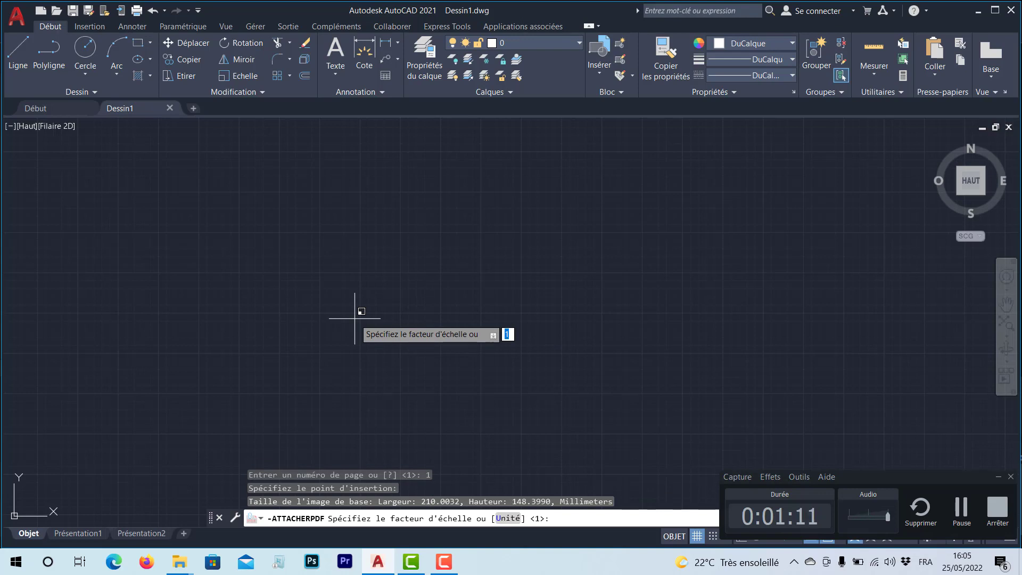
text(1)
key(Return)
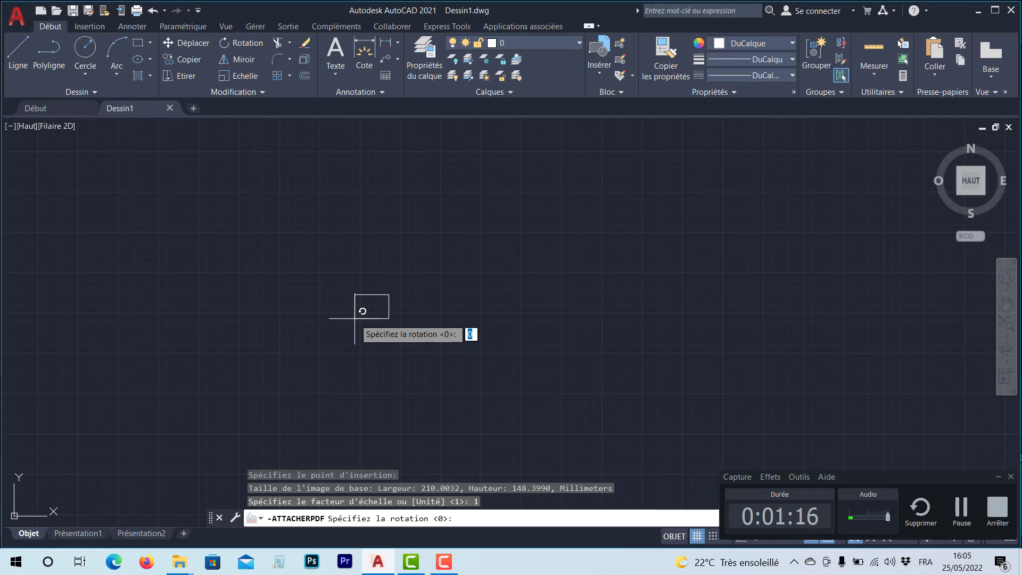
key(Return)
right_click(354, 318)
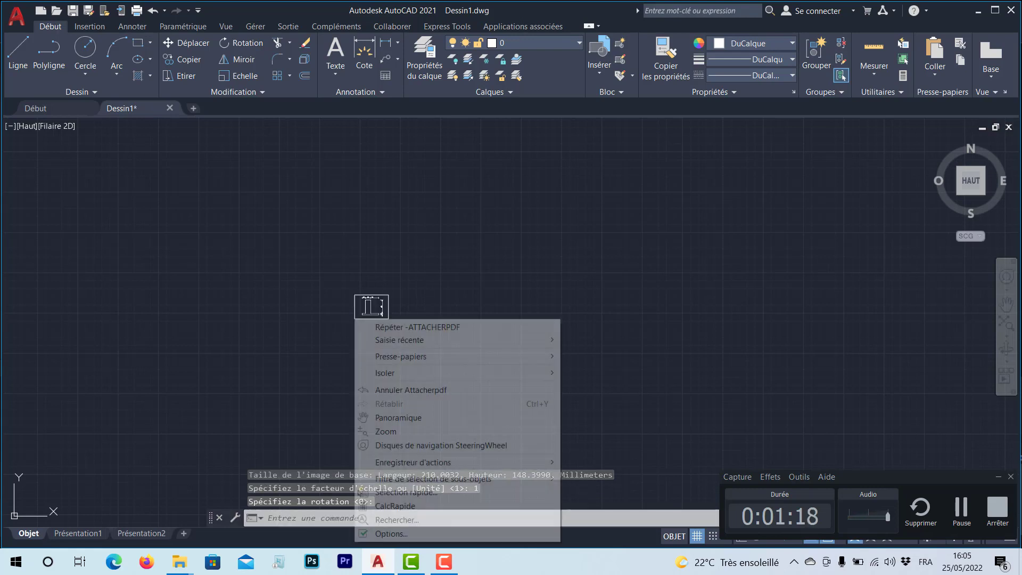
click(397, 287)
click(409, 326)
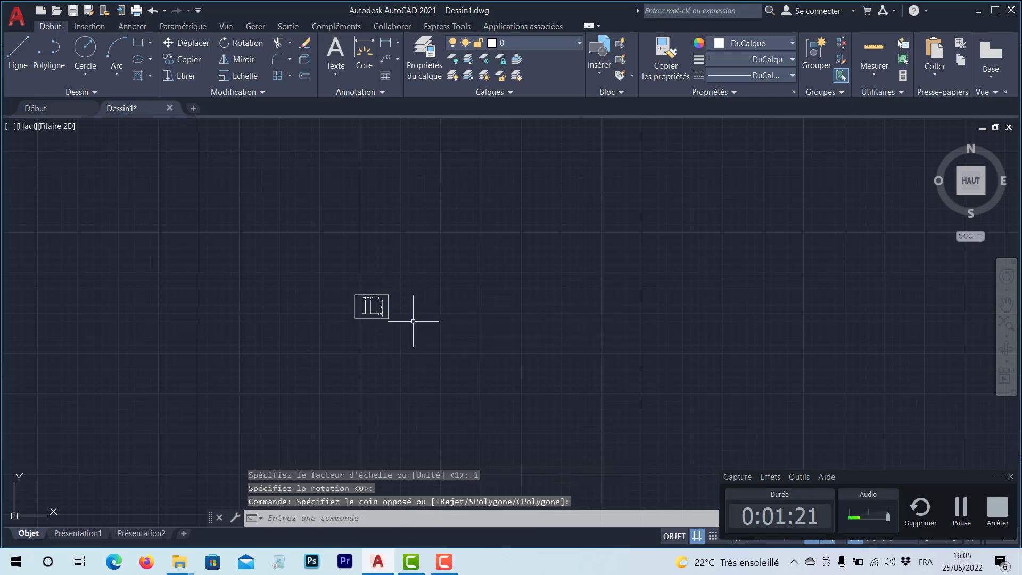
Start a line in the empty area right of the PDF frame and draw the first segment to relative coordinates 0,10.
scroll(367, 317, up, 8)
scroll(361, 298, up, 2)
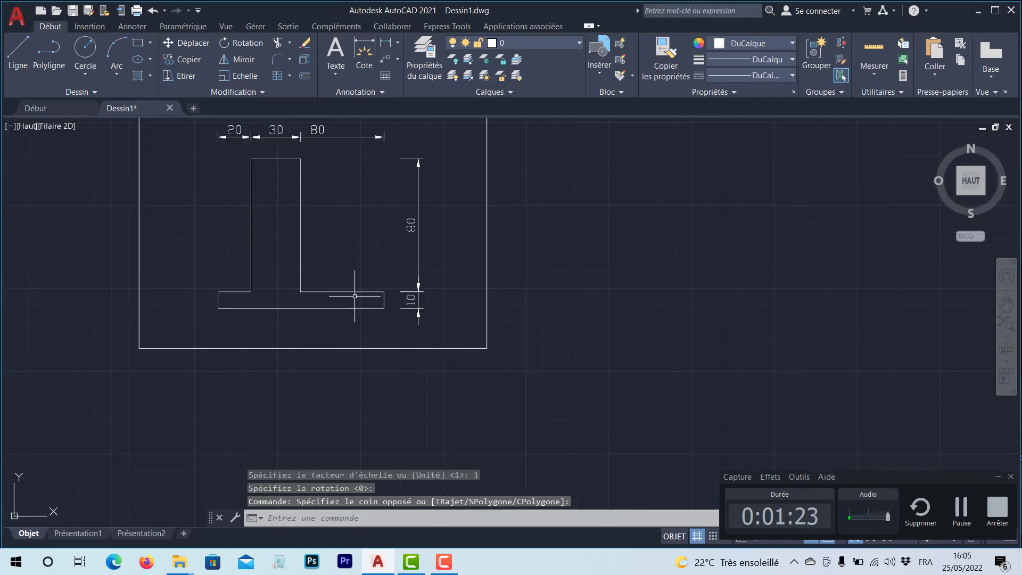
mouse_move(343, 278)
middle_down()
mouse_move(314, 374)
mouse_move(293, 358)
mouse_move(348, 360)
middle_up()
scroll(295, 357, up, 2)
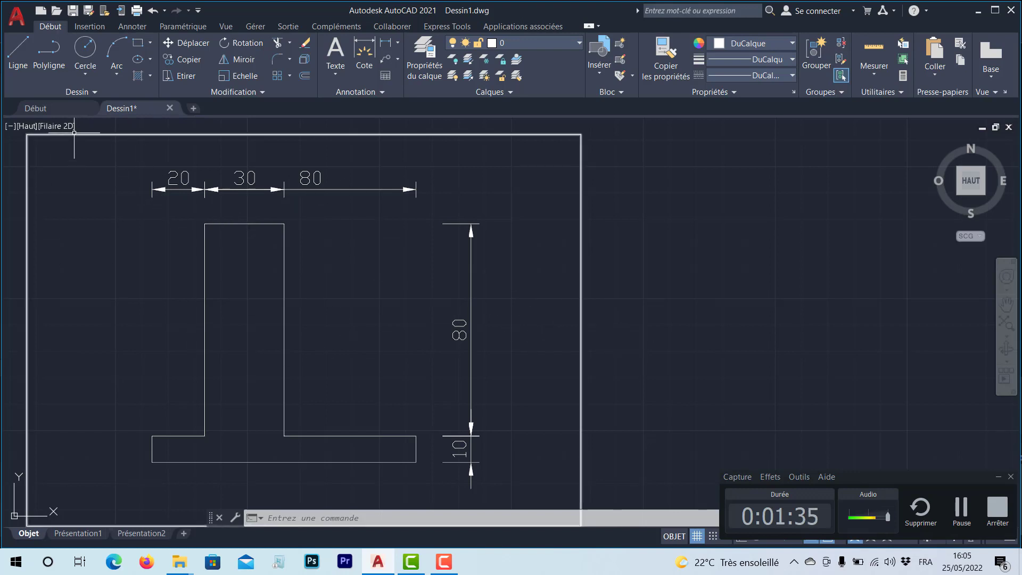
click(21, 67)
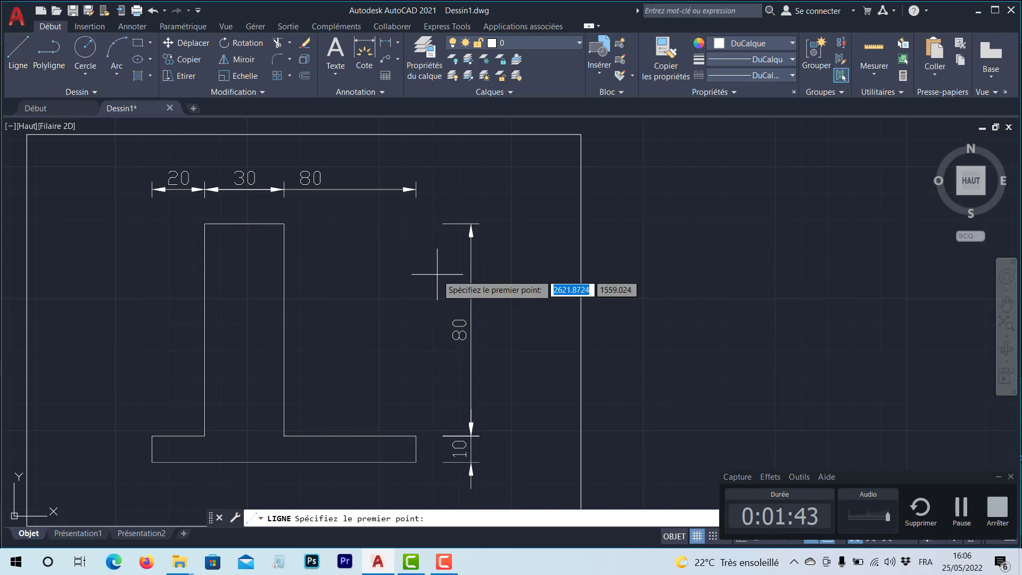
click(667, 448)
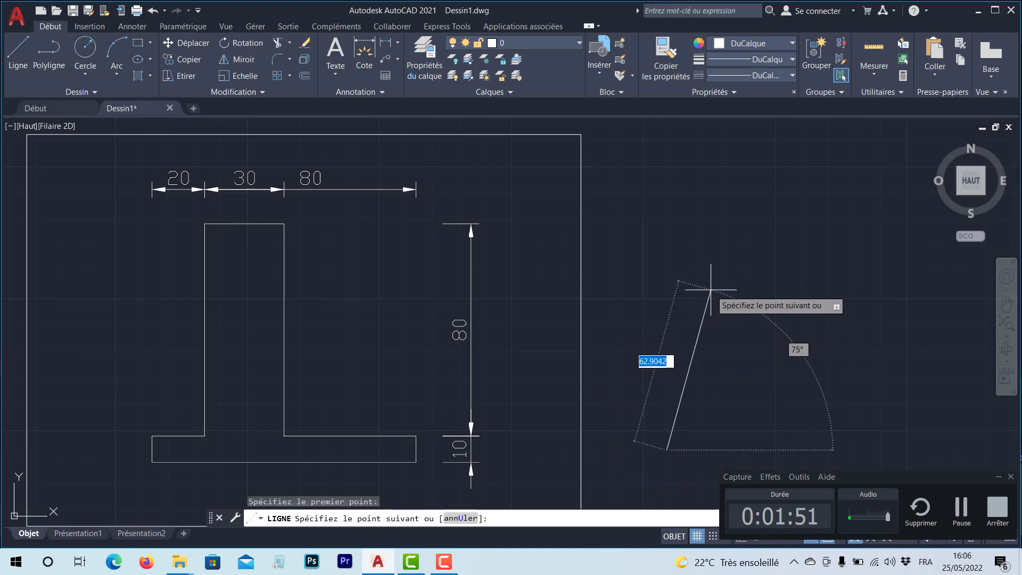
click(998, 476)
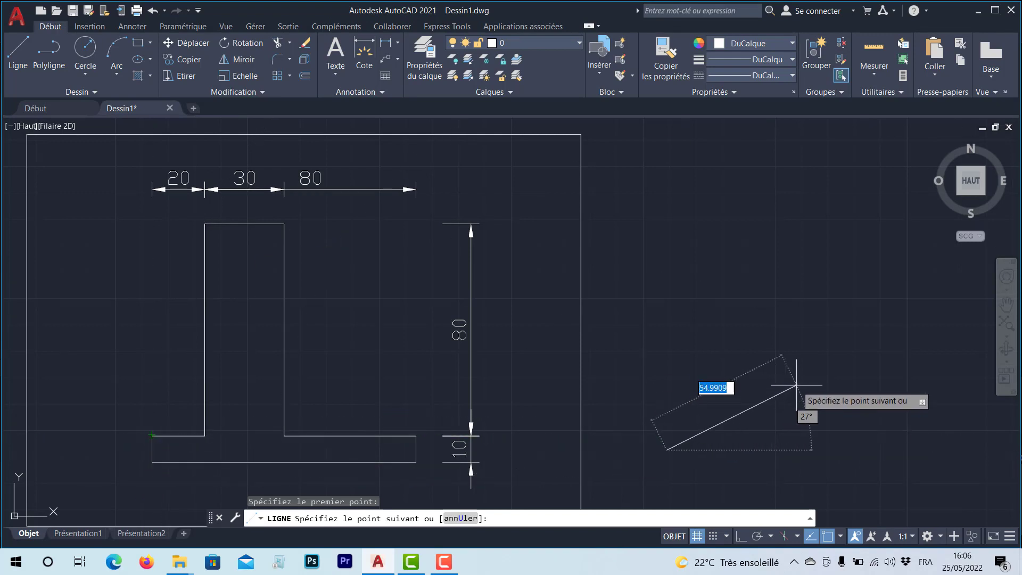
text(0)
key(Tab)
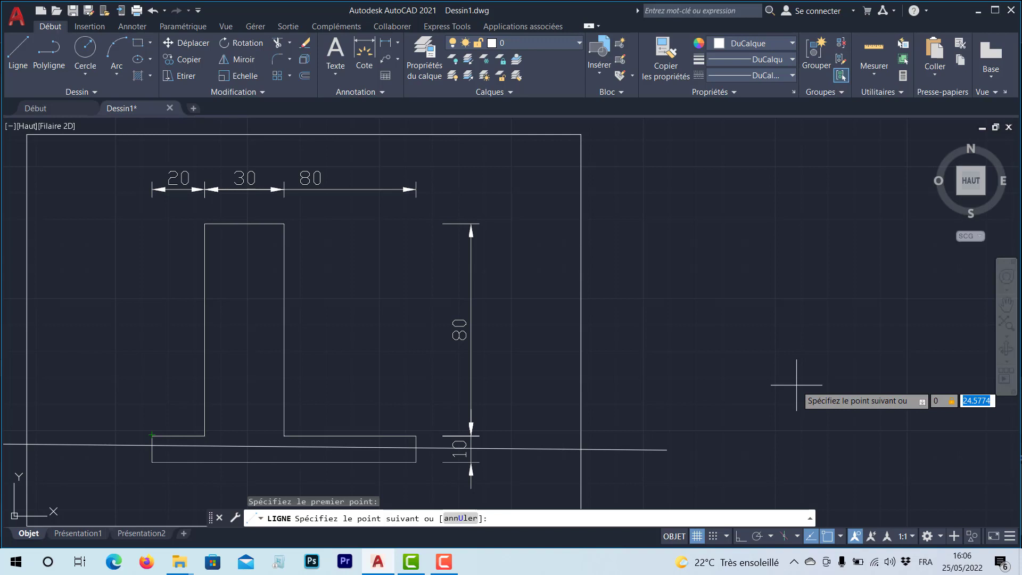
text(10)
key(Return)
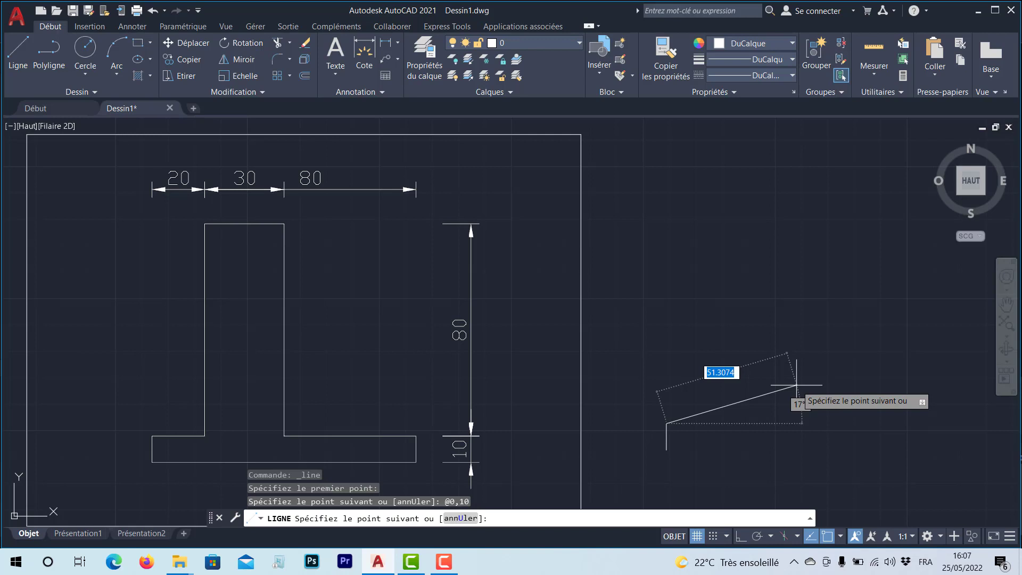
Continue the line with a horizontal segment to relative 20,0 and a vertical segment to relative 0,80.
text(20)
key(Tab)
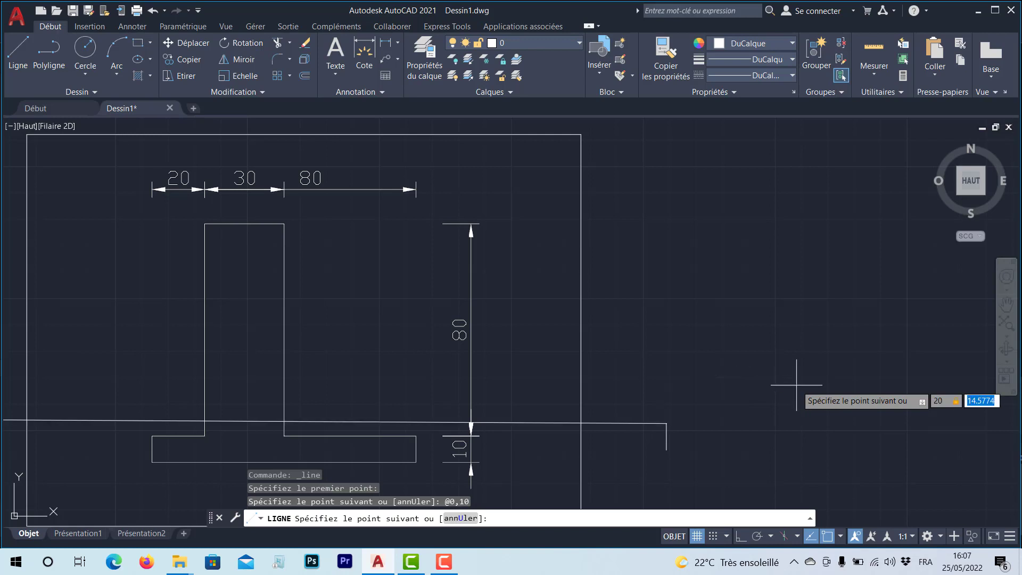
text(0)
key(Return)
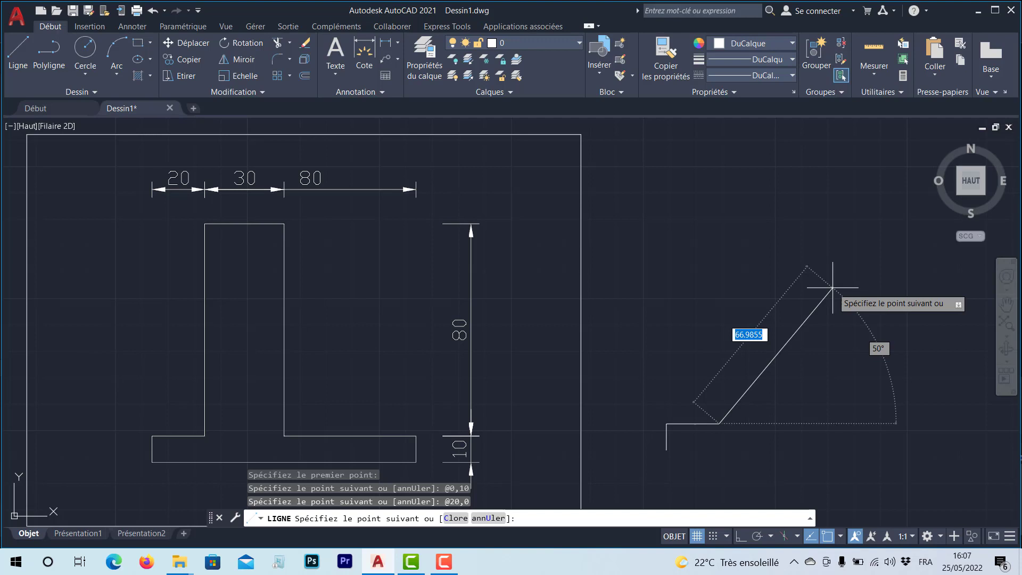
text(0)
key(Tab)
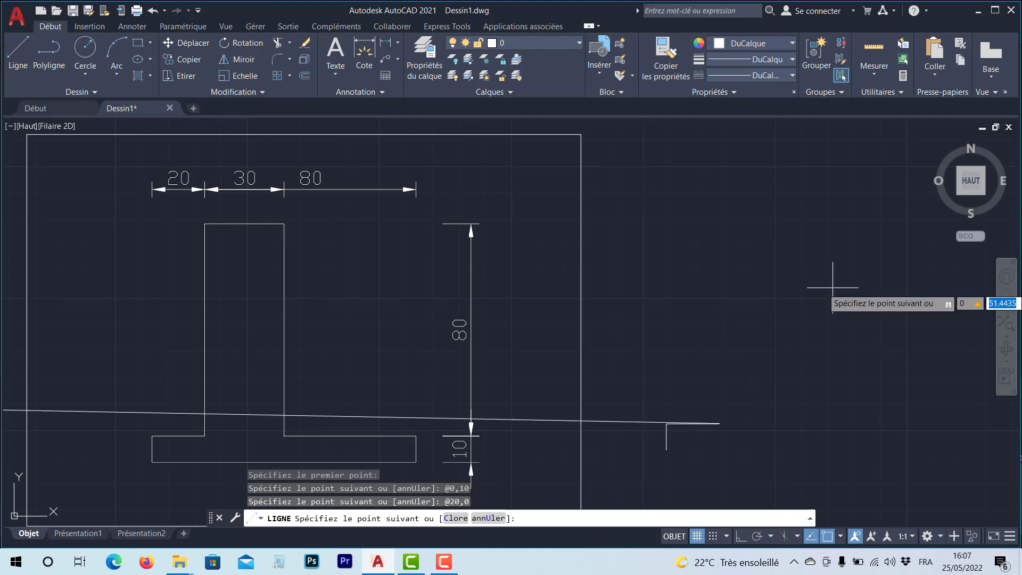
text(80)
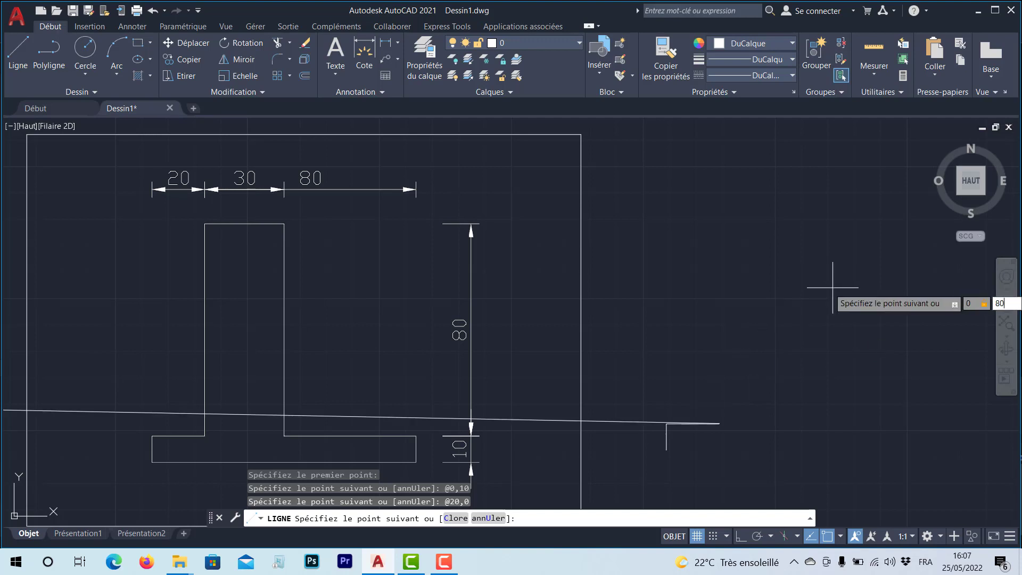
key(Return)
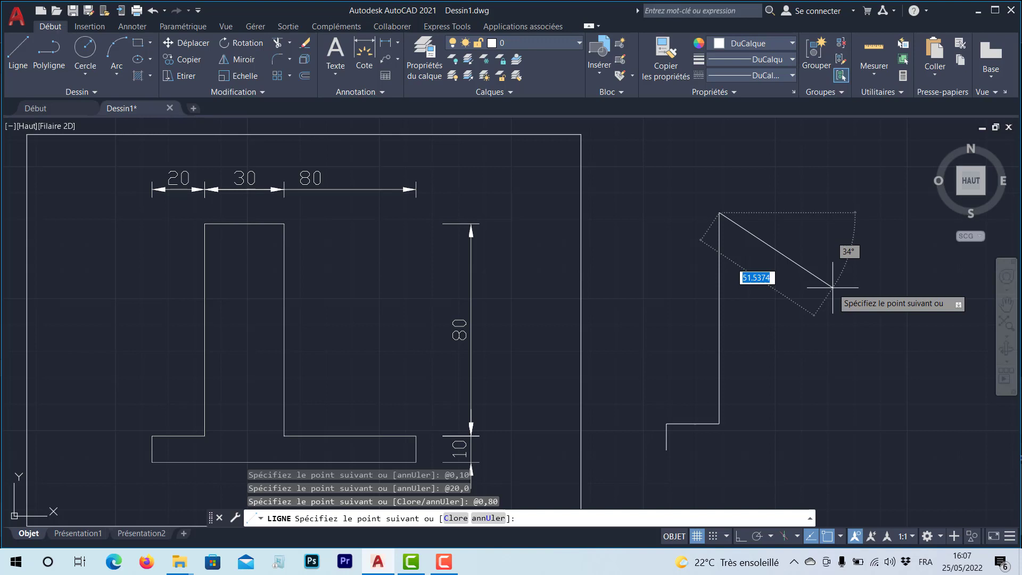
Draw the column's 30-unit horizontal top edge to the right and its vertical side down to relative 0,-80.
text(30)
key(Tab)
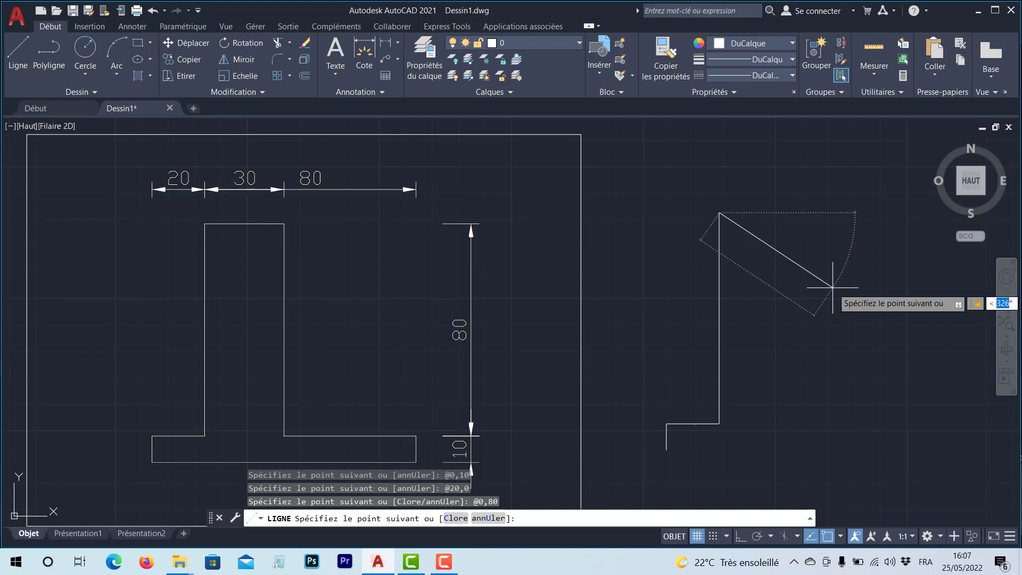
text(0)
key(Return)
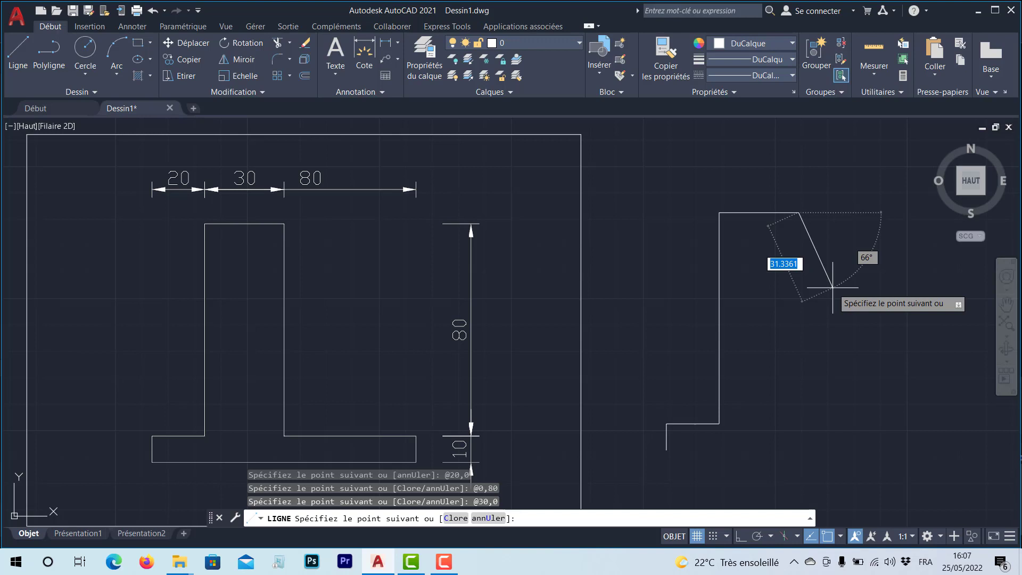
text(0)
key(Tab)
text(-8)
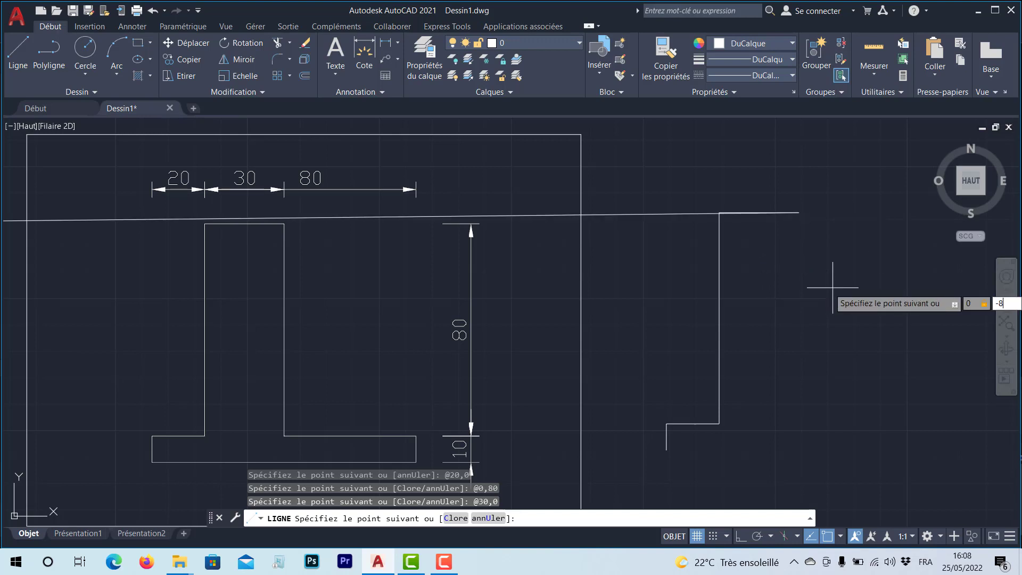
text(0)
key(Return)
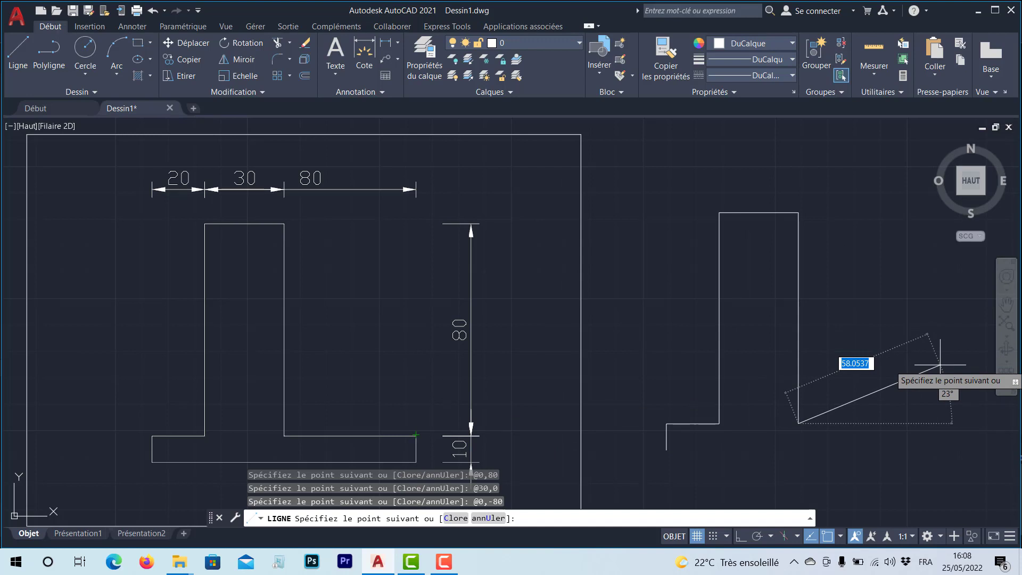
Extend the outline horizontally from the column's foot with a segment to relative coordinates 80,0.
text(80)
key(Tab)
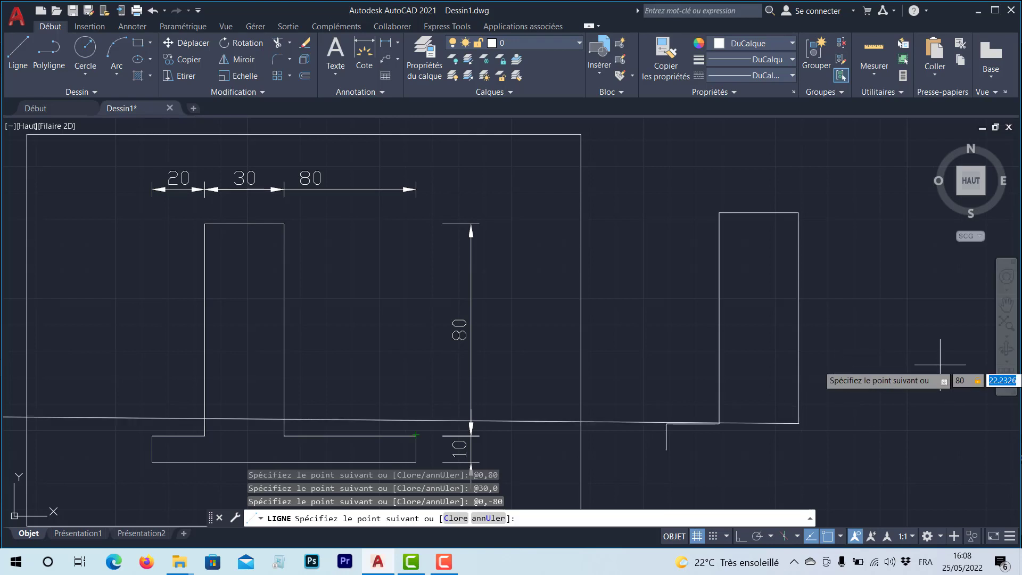
text(0)
key(Return)
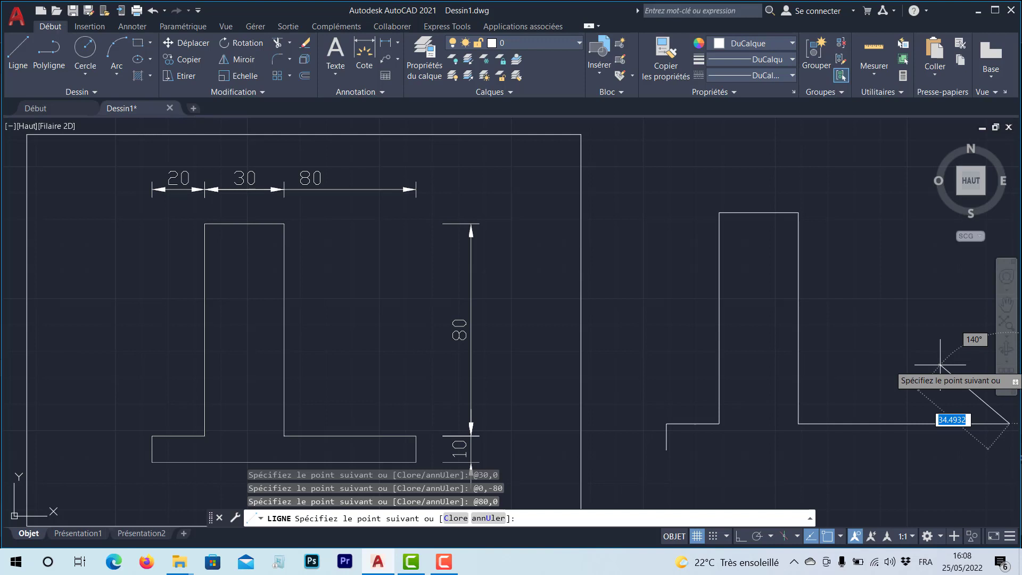
Draw the base's right end down to relative 0,-10 and close the outline back to its starting point.
text(0)
key(Tab)
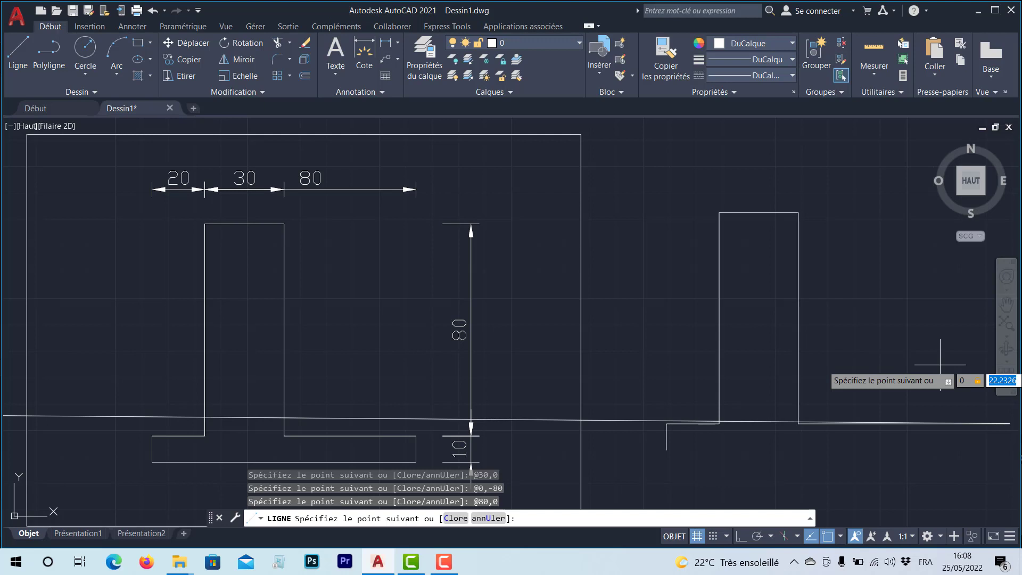
text(-10)
key(Return)
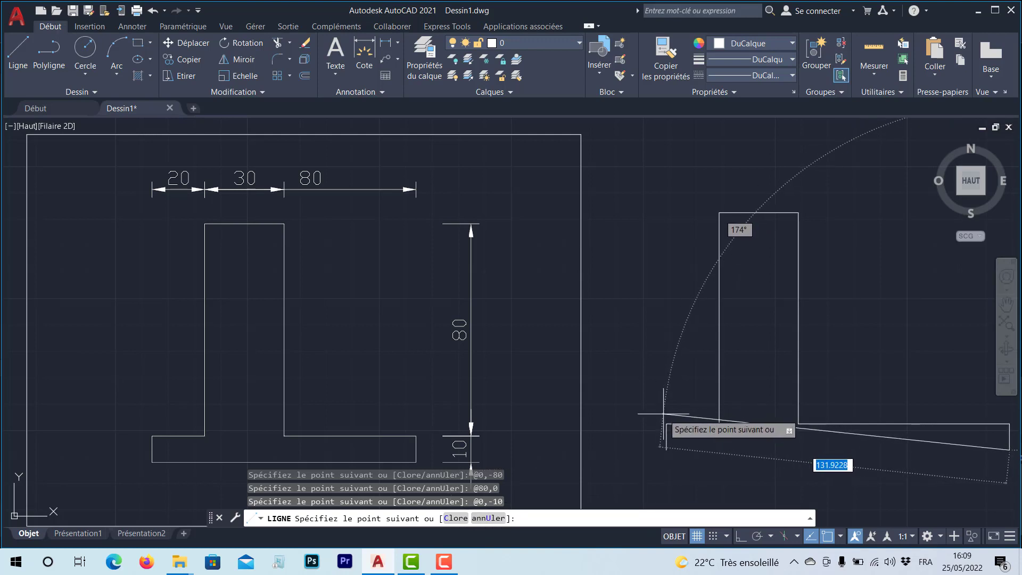
text(c)
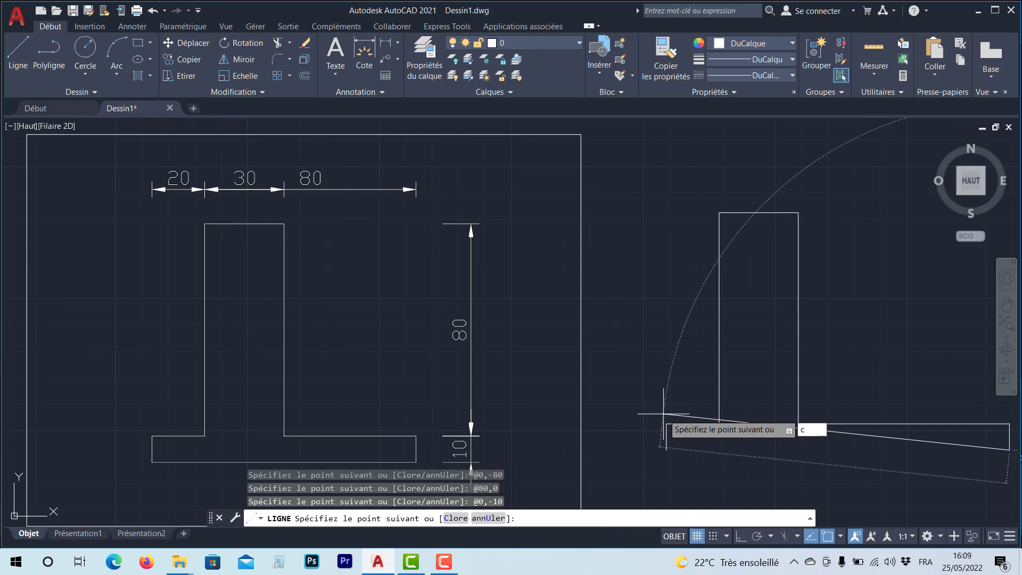
key(Return)
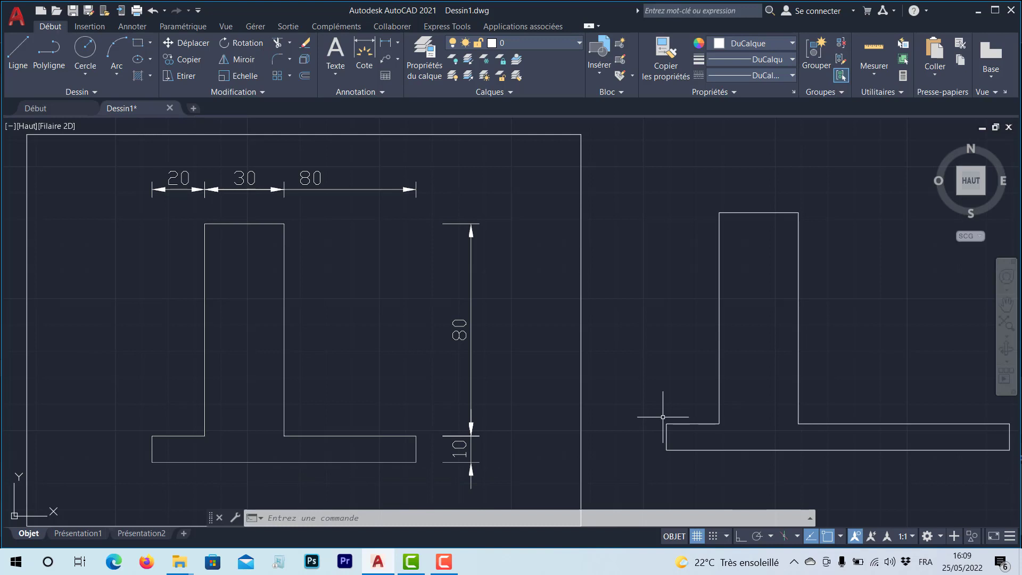
click(445, 564)
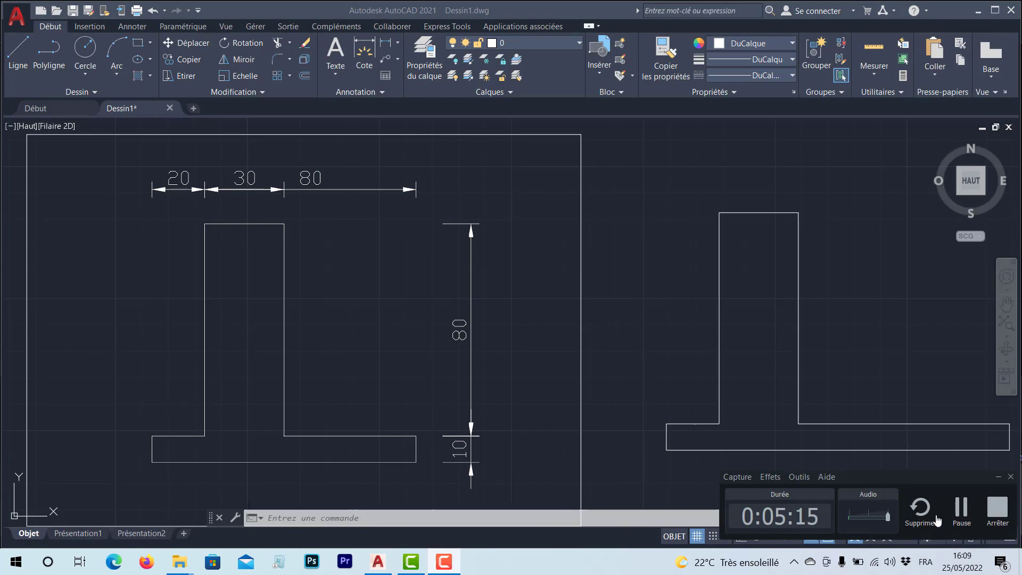